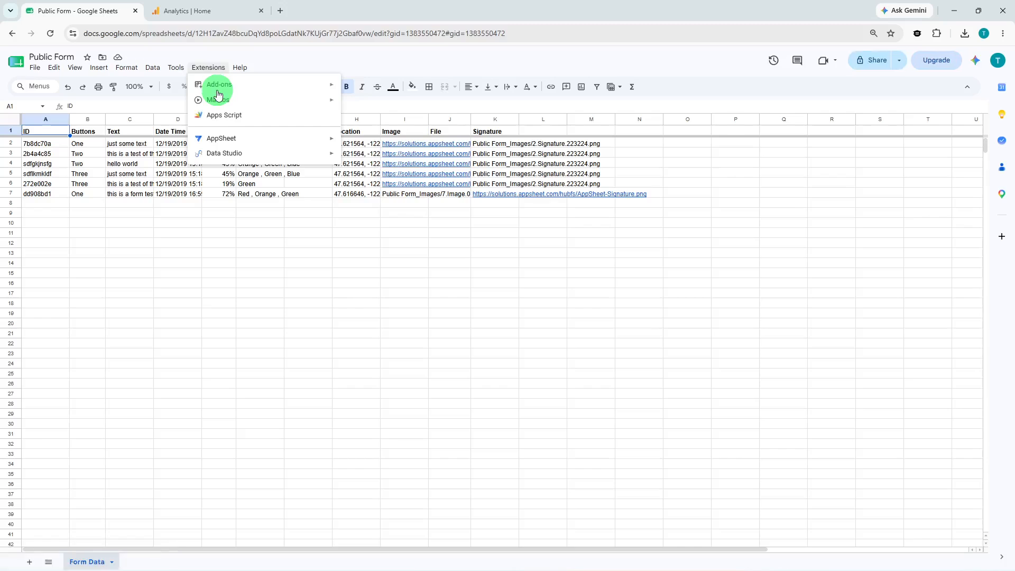
Search the add-on marketplace for "google analytics" and choose the suggestion GA4 Reports Builder for Google Analytics.
{"action": "left_click", "coordinate": [224, 85]}
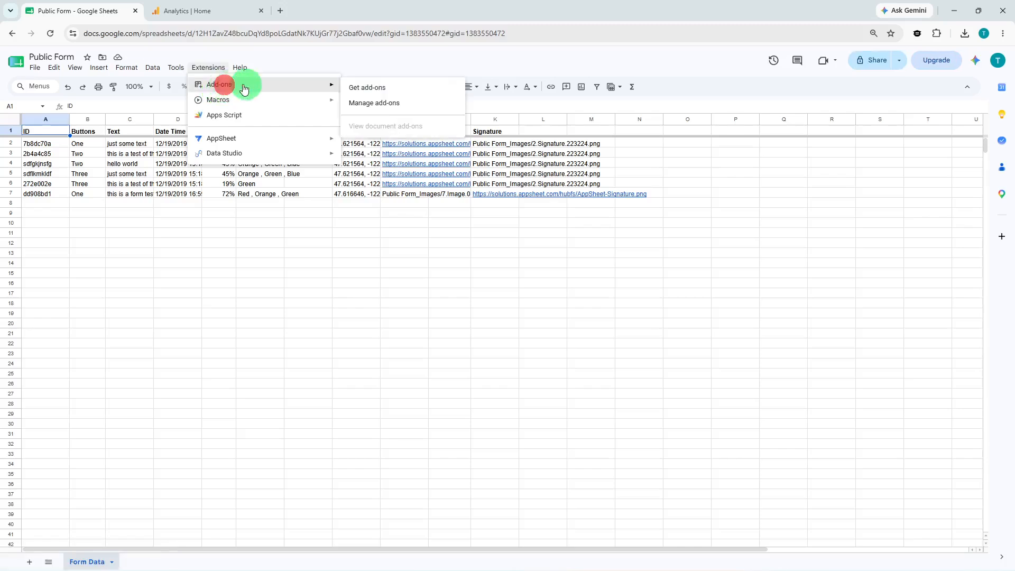
{"action": "left_click", "coordinate": [380, 87]}
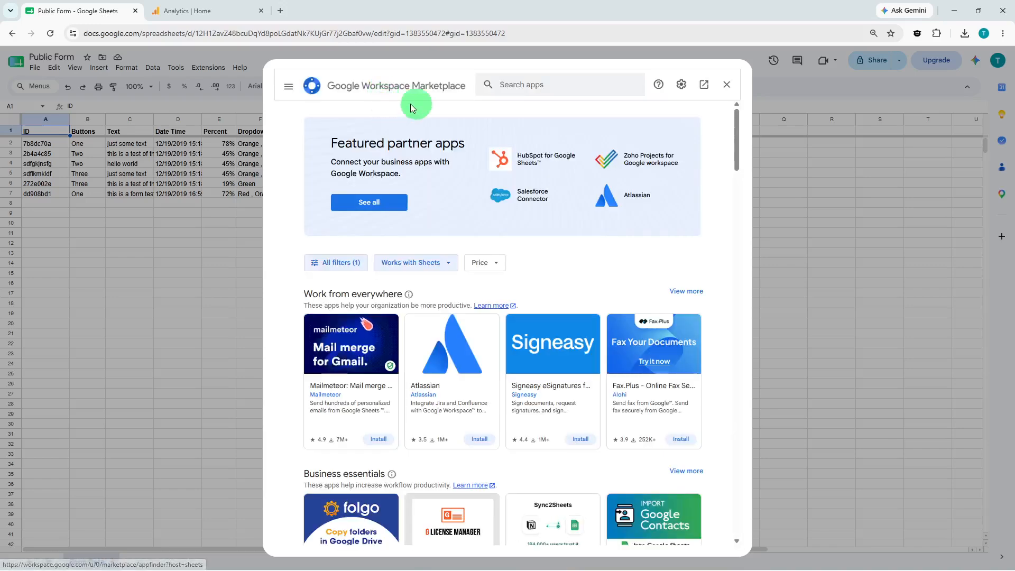
{"action": "left_click", "coordinate": [523, 85]}
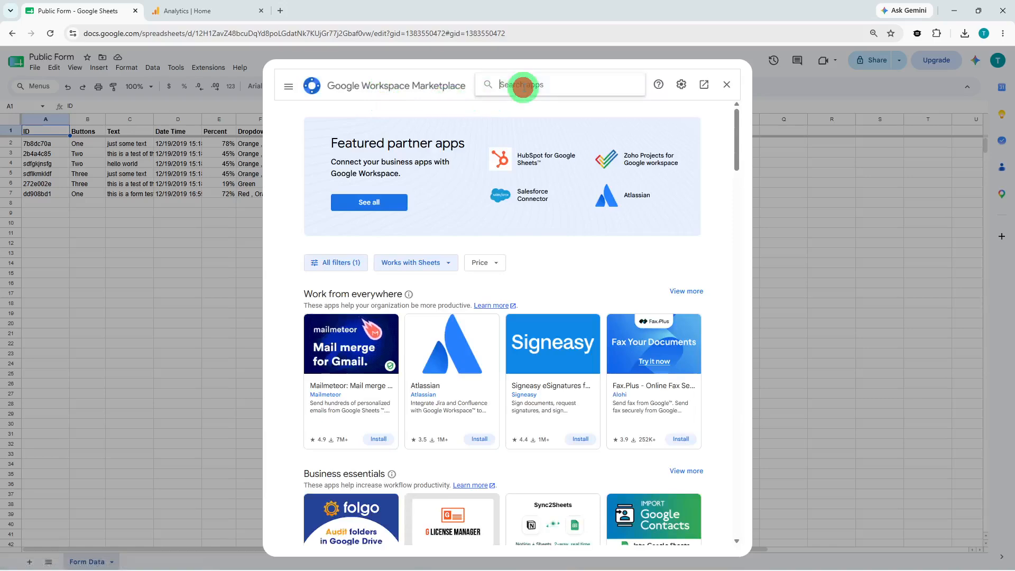
{"action": "type", "text": "anal"}
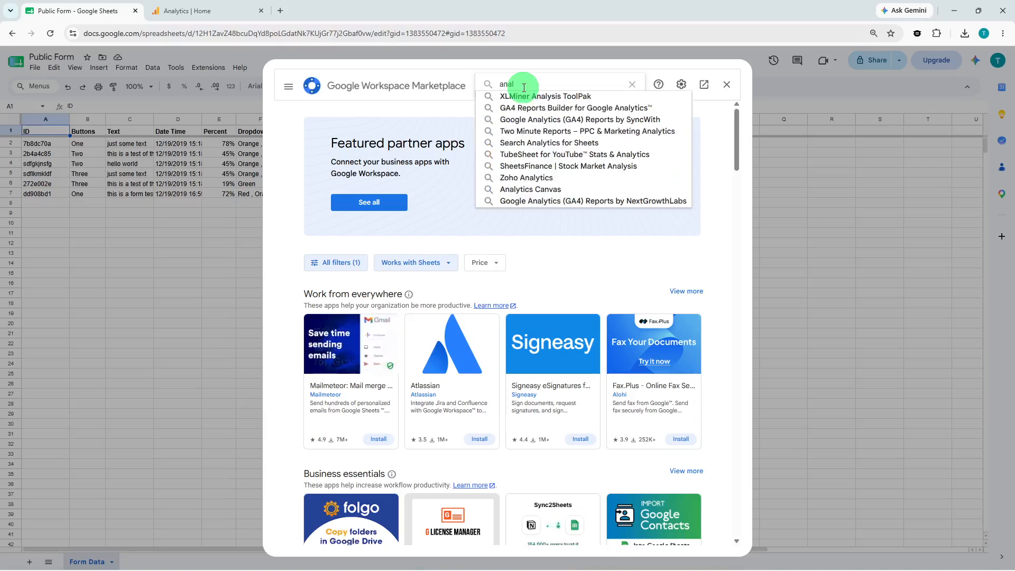
{"action": "type", "text": "u"}
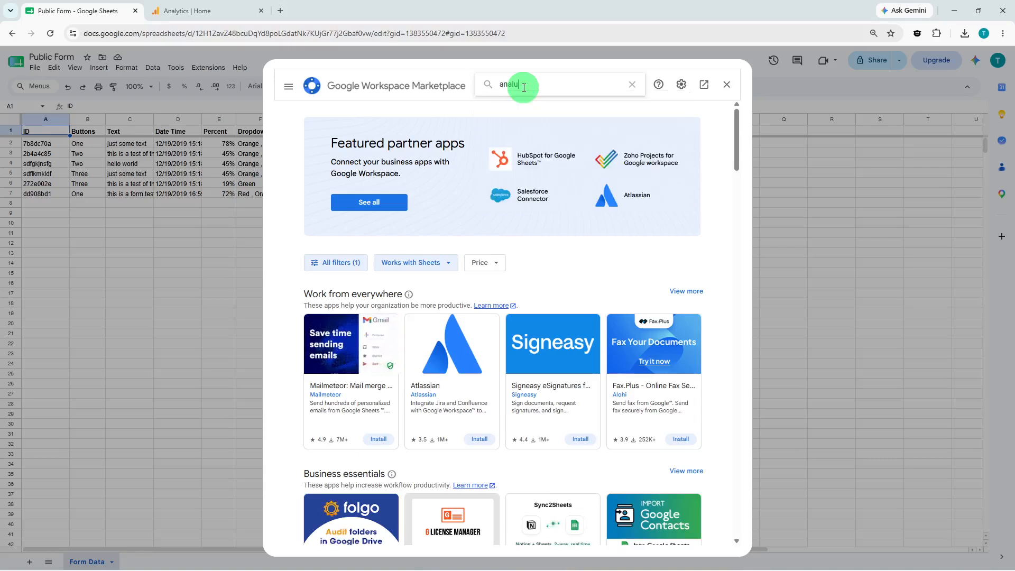
{"action": "key", "text": "BackSpace"}
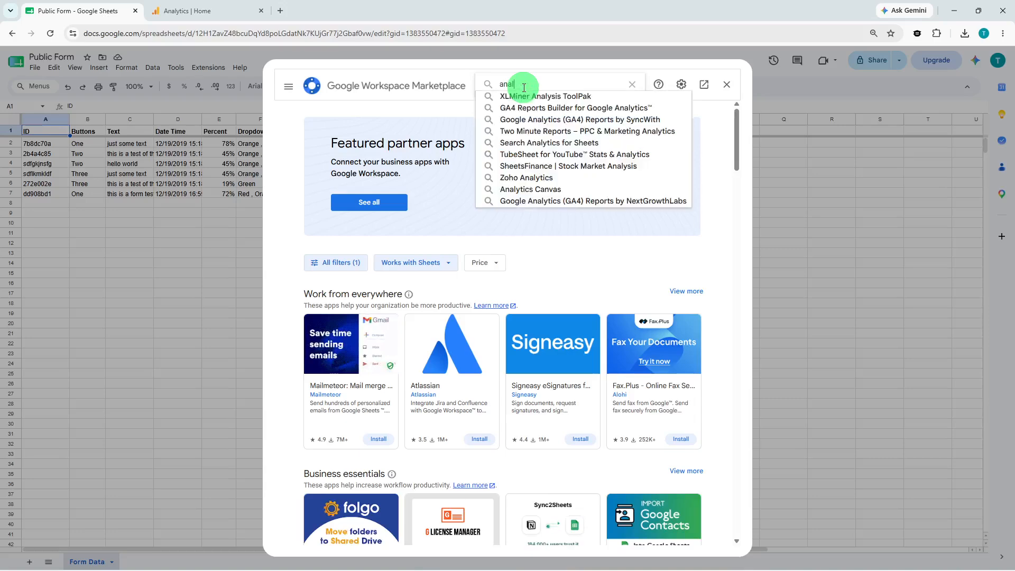
{"action": "type", "text": "ytics"}
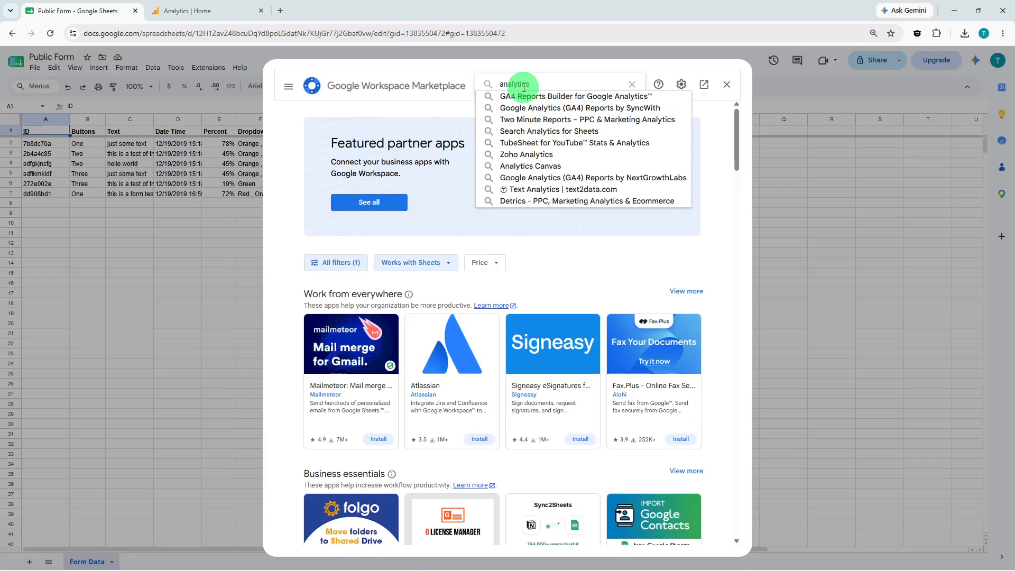
{"action": "left_click", "coordinate": [501, 83]}
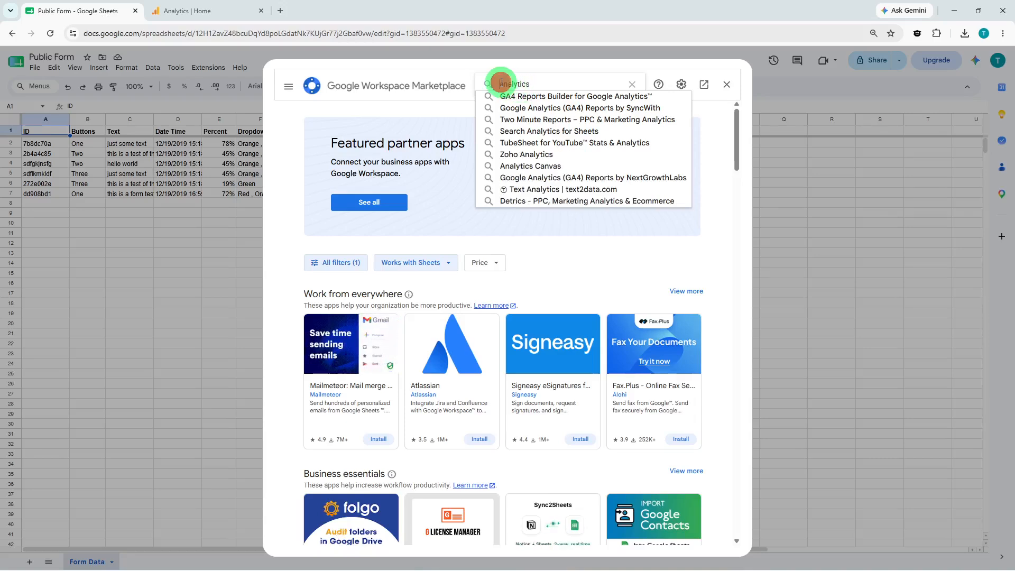
{"action": "type", "text": "go"}
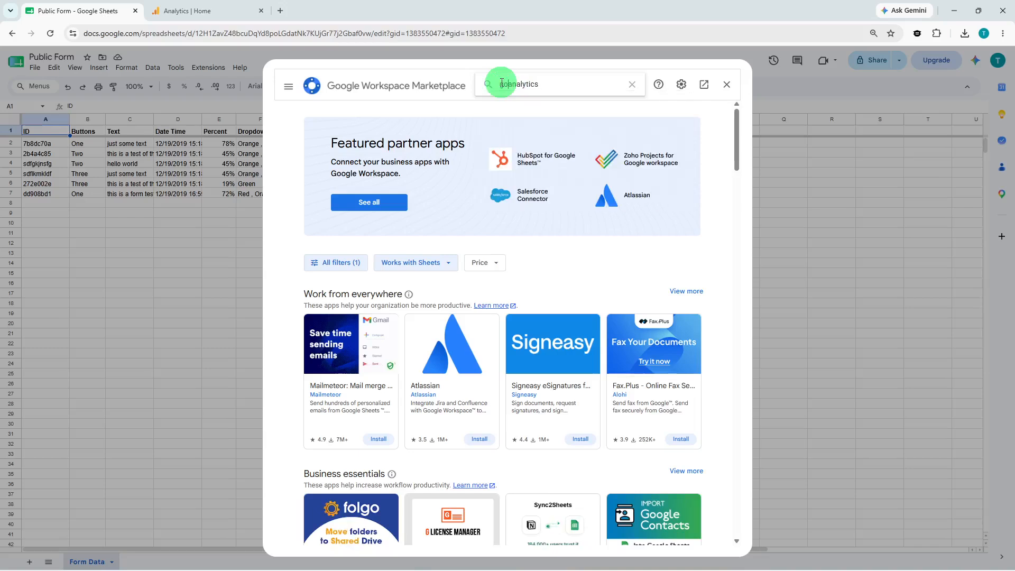
{"action": "type", "text": "ogle"}
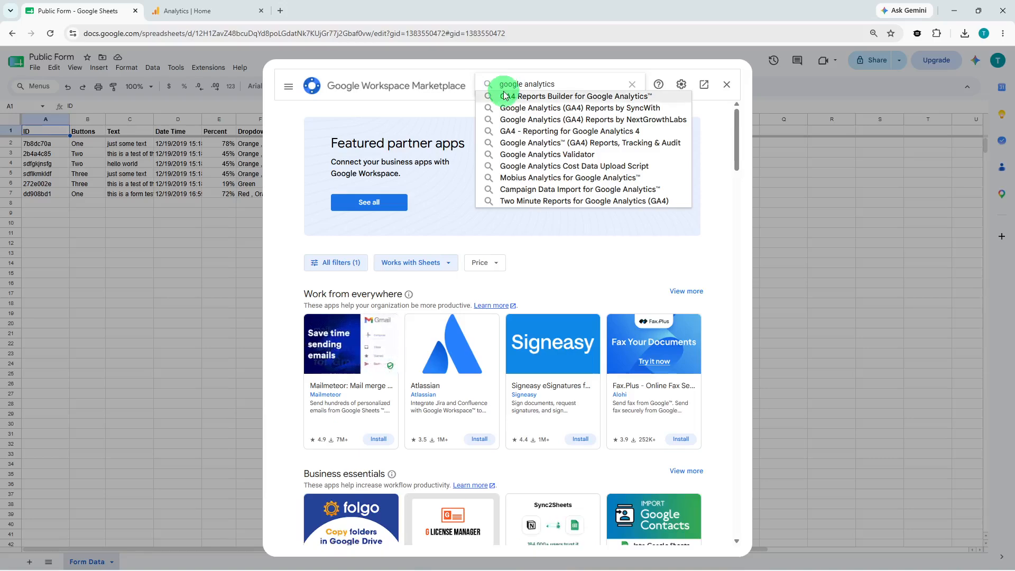
{"action": "left_click", "coordinate": [504, 95]}
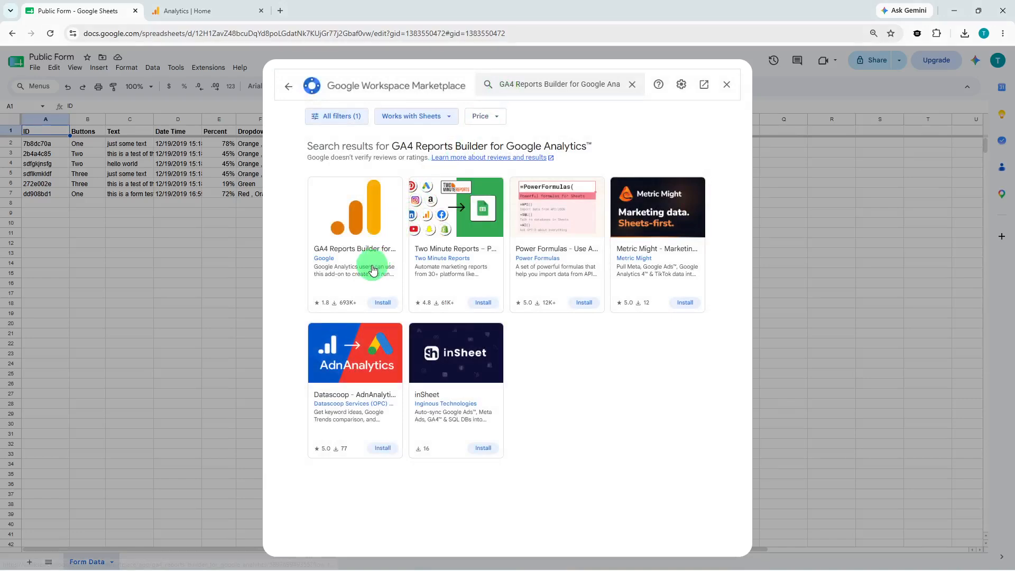
Install the GA4 Reports Builder for Google Analytics add-on with all requested account permissions granted, and close the marketplace.
{"action": "left_click", "coordinate": [379, 305]}
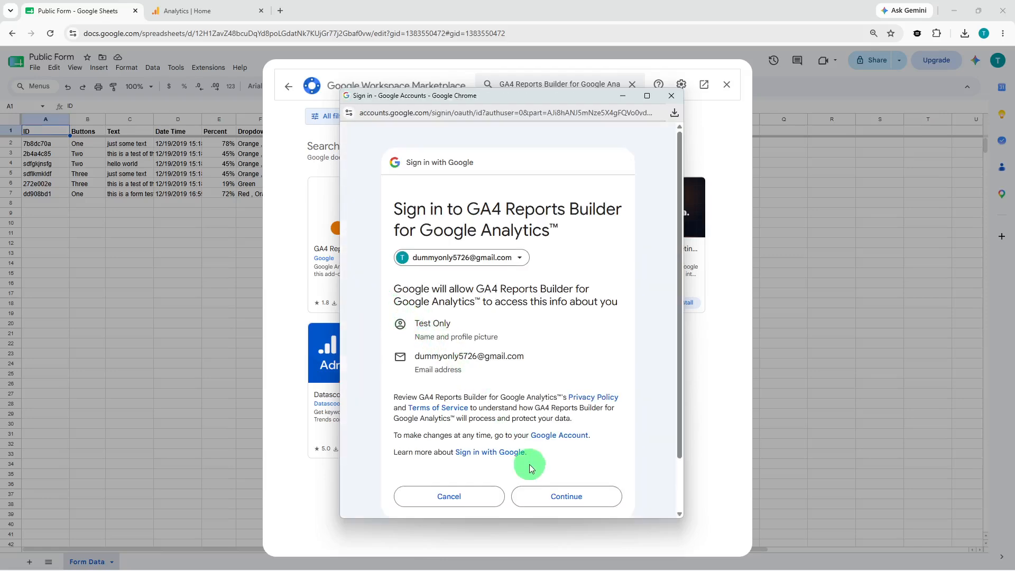
{"action": "left_click", "coordinate": [547, 498]}
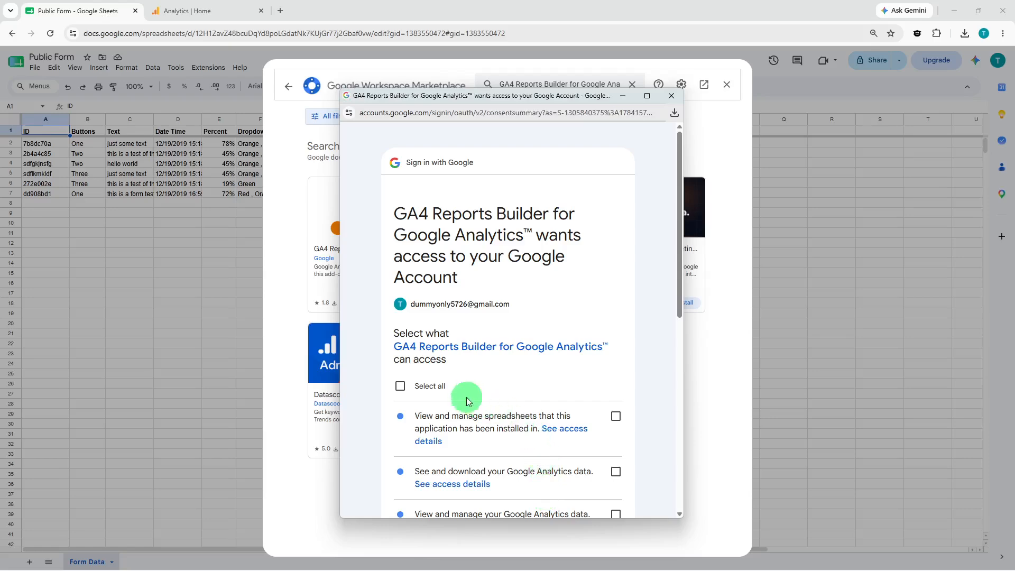
{"action": "left_click", "coordinate": [443, 391]}
{"action": "scroll", "coordinate": [444, 389], "scroll_direction": "down", "scroll_amount": 5}
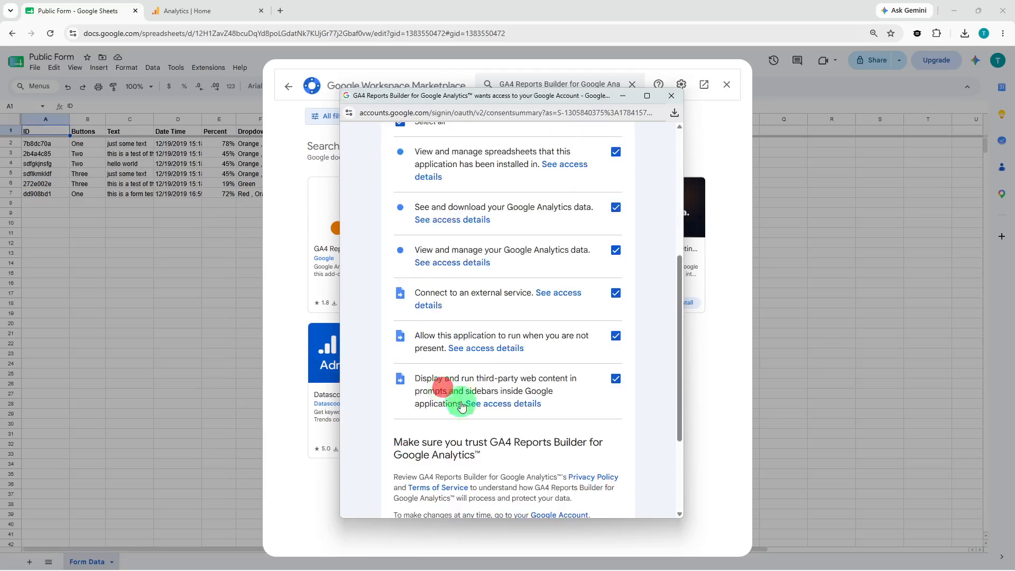
{"action": "scroll", "coordinate": [540, 448], "scroll_direction": "down", "scroll_amount": 3}
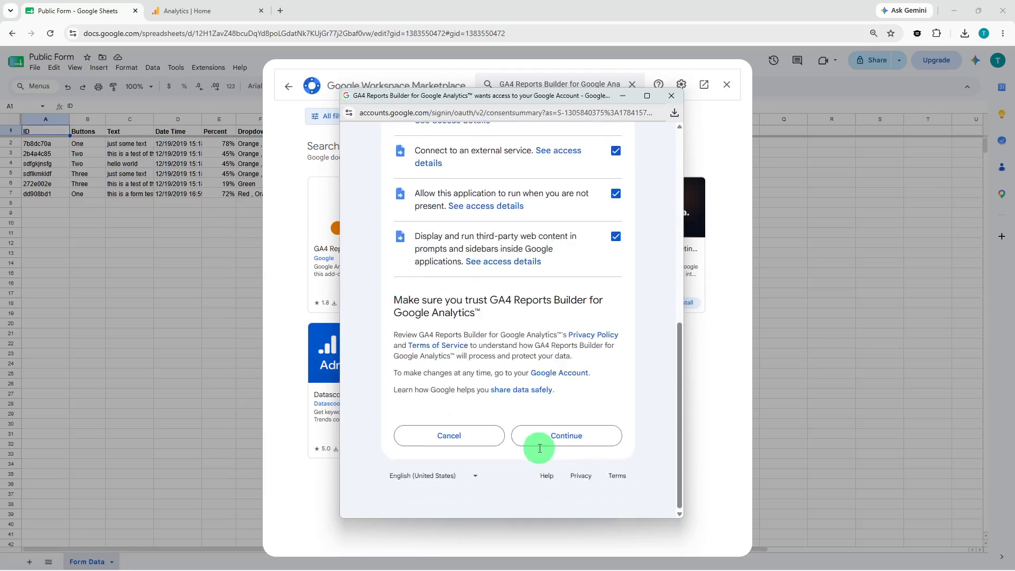
{"action": "left_click", "coordinate": [564, 436]}
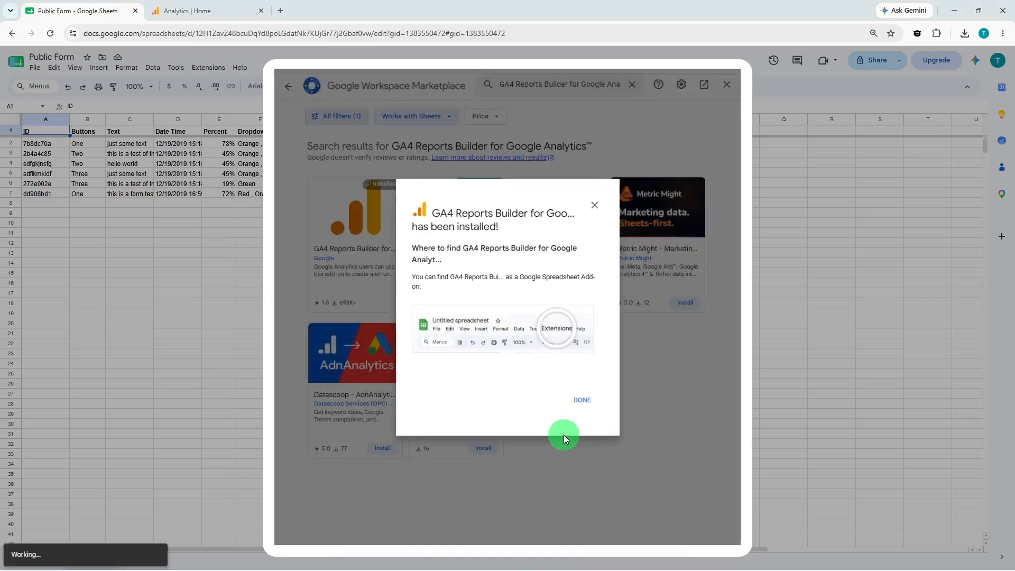
{"action": "left_click", "coordinate": [576, 401]}
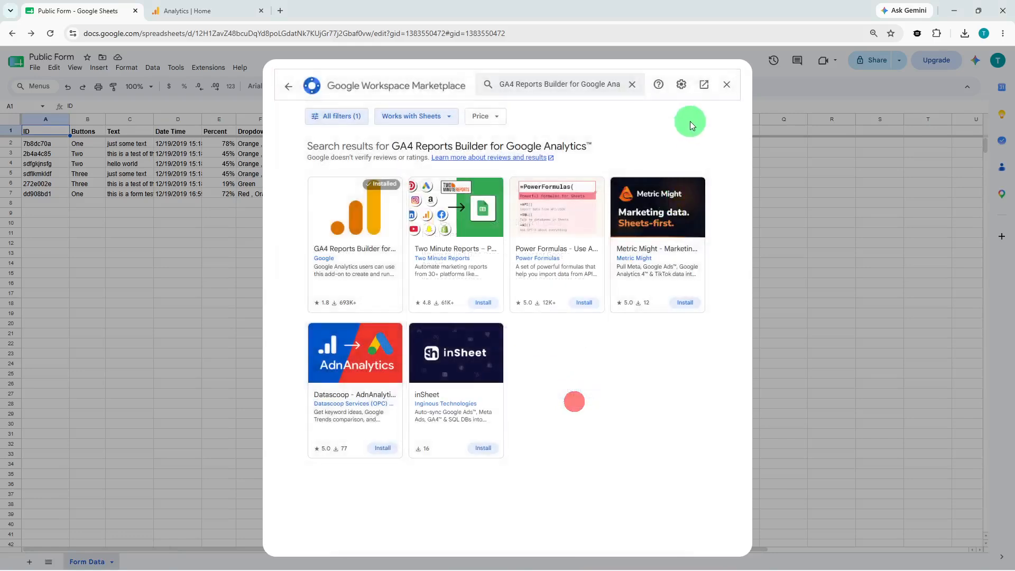
{"action": "left_click", "coordinate": [719, 89]}
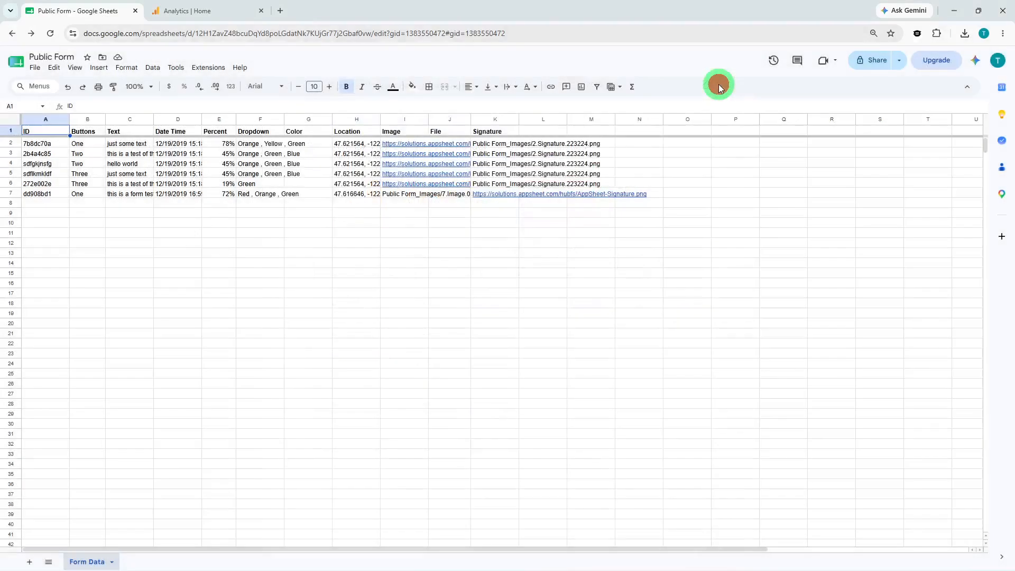
Create a new report with GA4 Reports Builder, using the Test Only account and the Test property.
{"action": "left_click", "coordinate": [194, 73]}
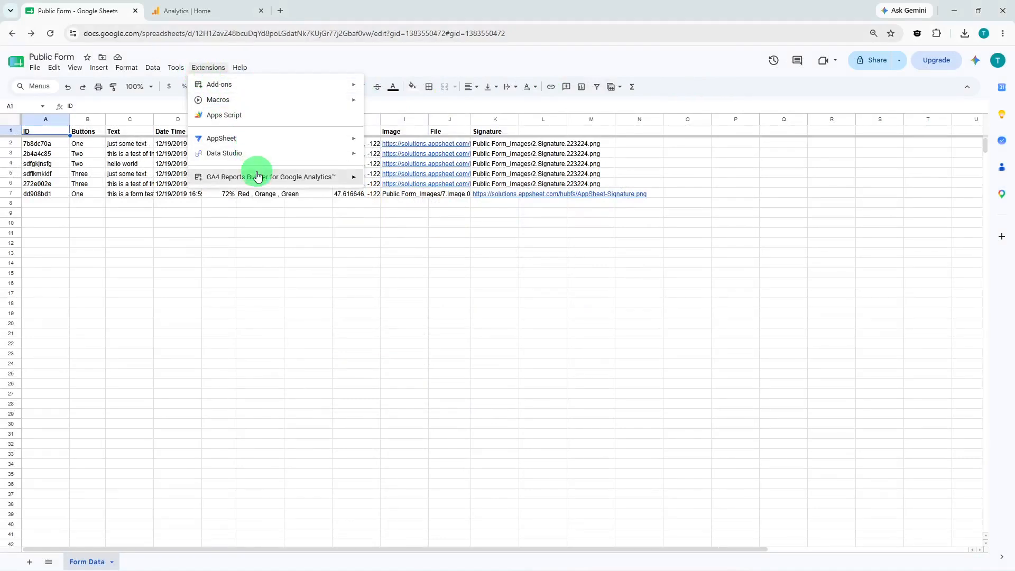
{"action": "mouse_move", "coordinate": [256, 175]}
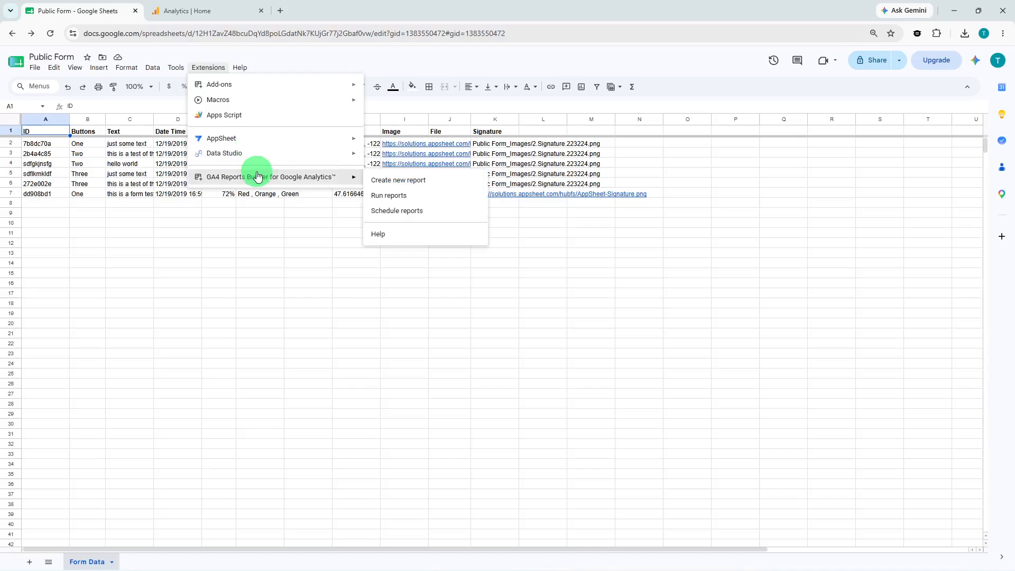
{"action": "left_click", "coordinate": [374, 179]}
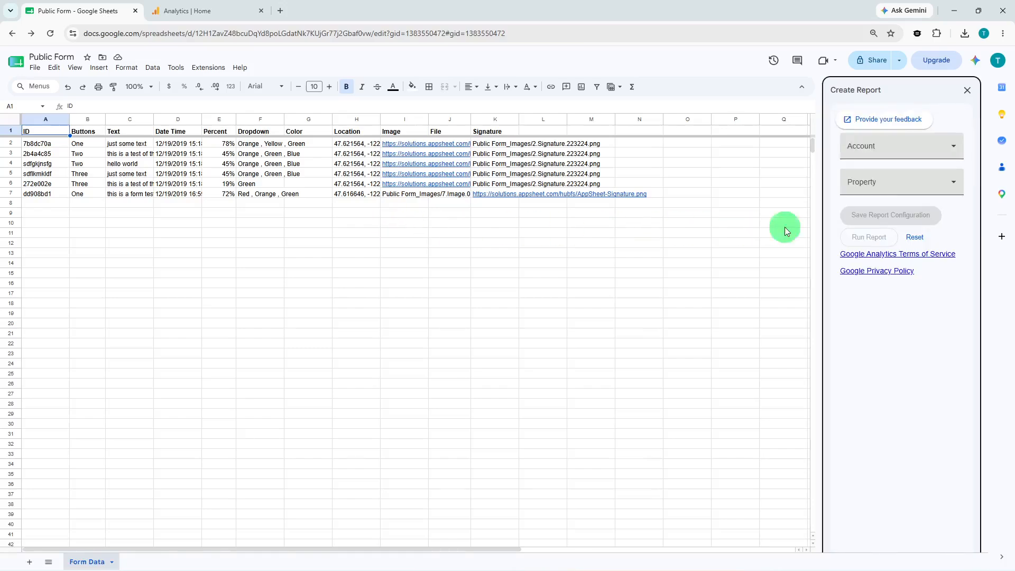
{"action": "left_click", "coordinate": [924, 188]}
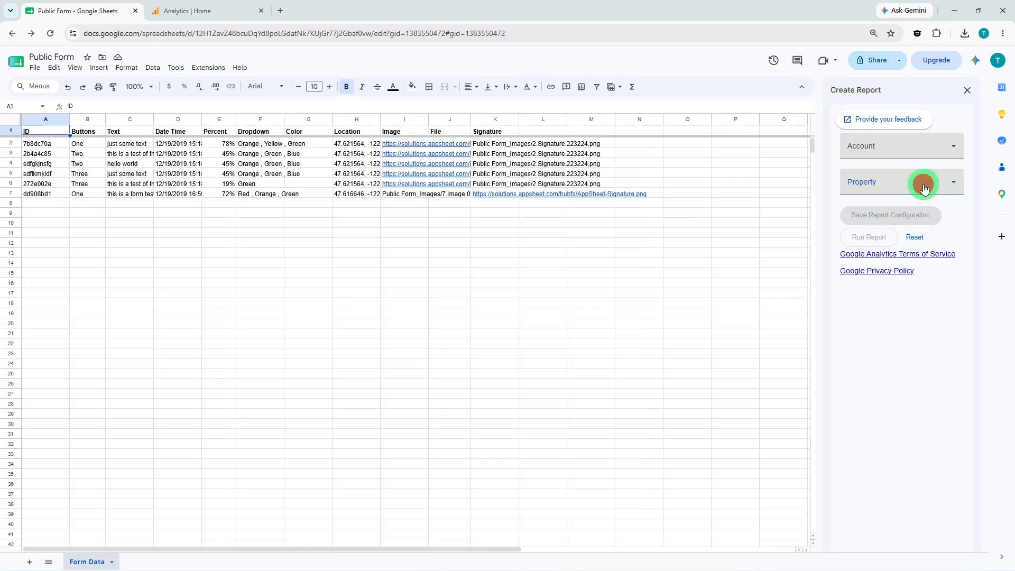
{"action": "left_click", "coordinate": [924, 153]}
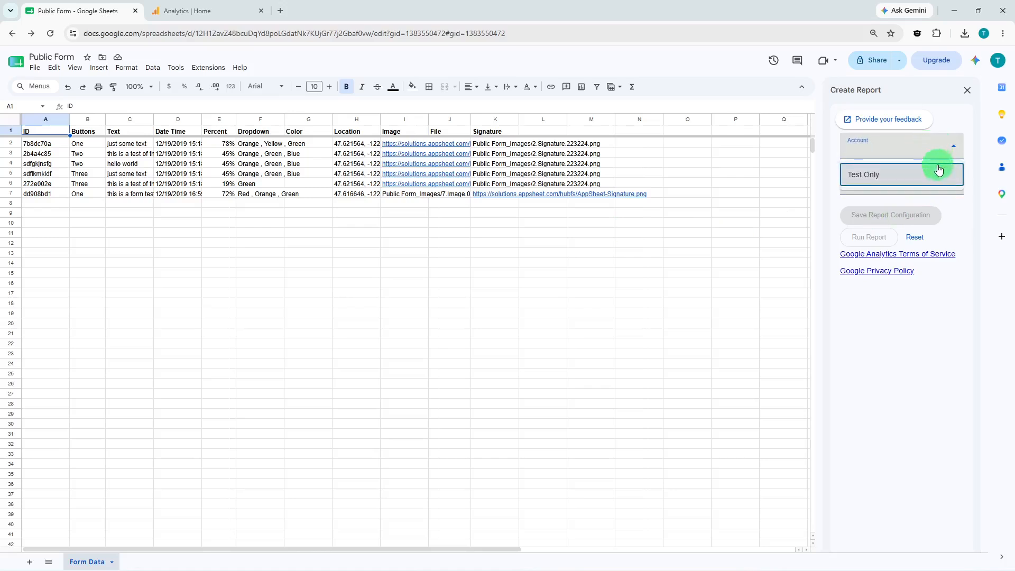
{"action": "left_click", "coordinate": [939, 157]}
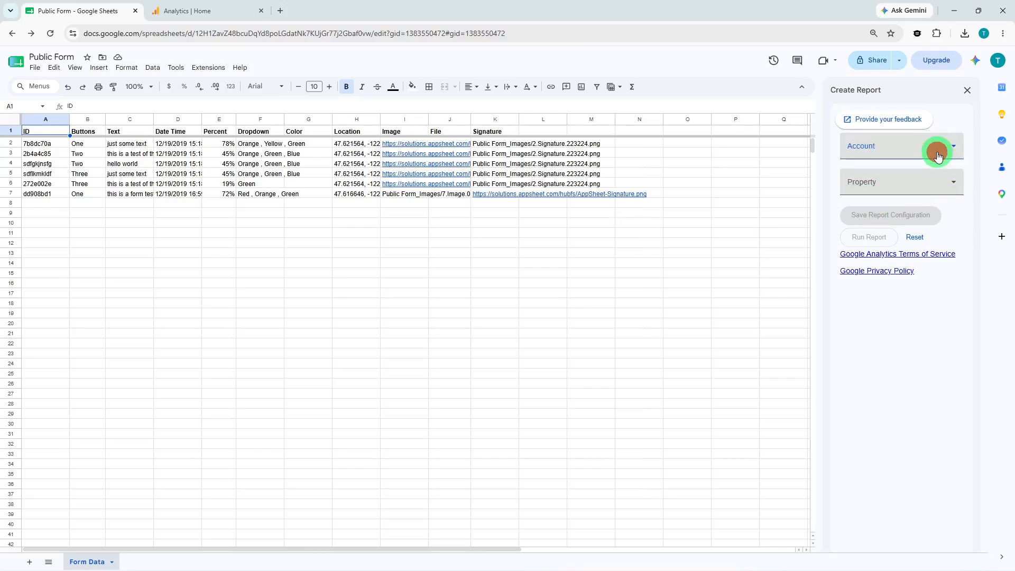
{"action": "left_click", "coordinate": [930, 181]}
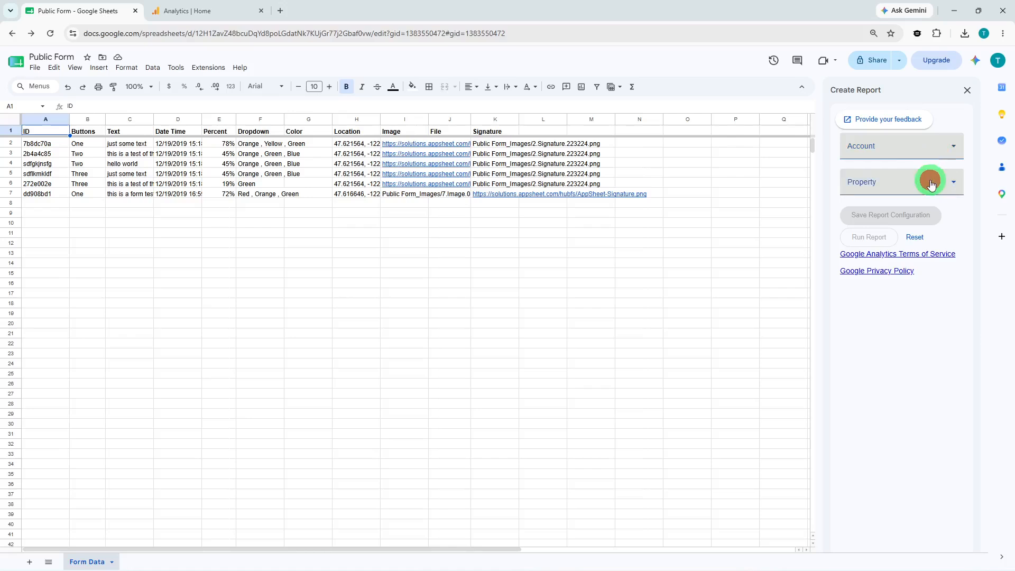
{"action": "left_click", "coordinate": [933, 152]}
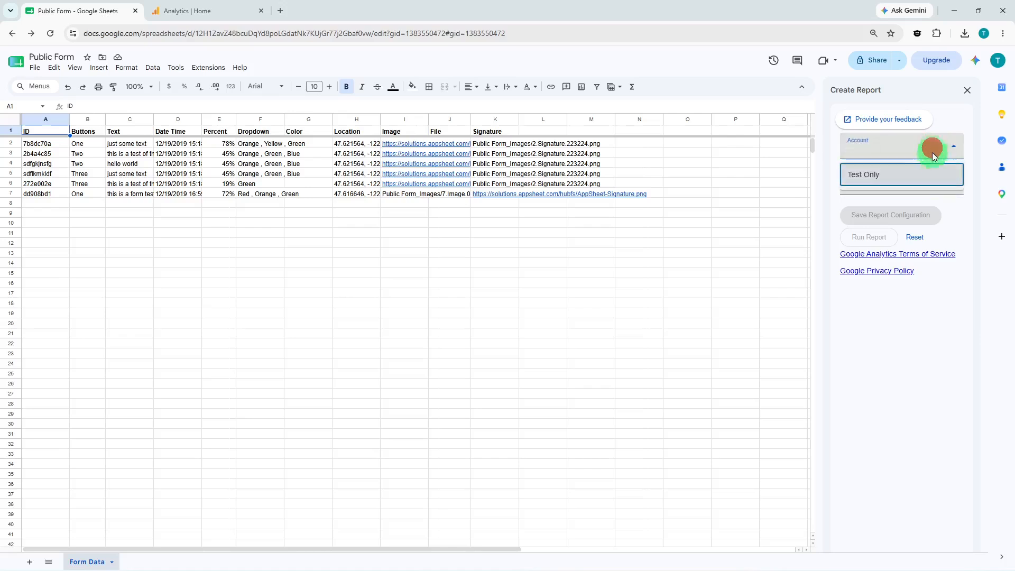
{"action": "left_click", "coordinate": [929, 181]}
{"action": "left_click", "coordinate": [928, 177]}
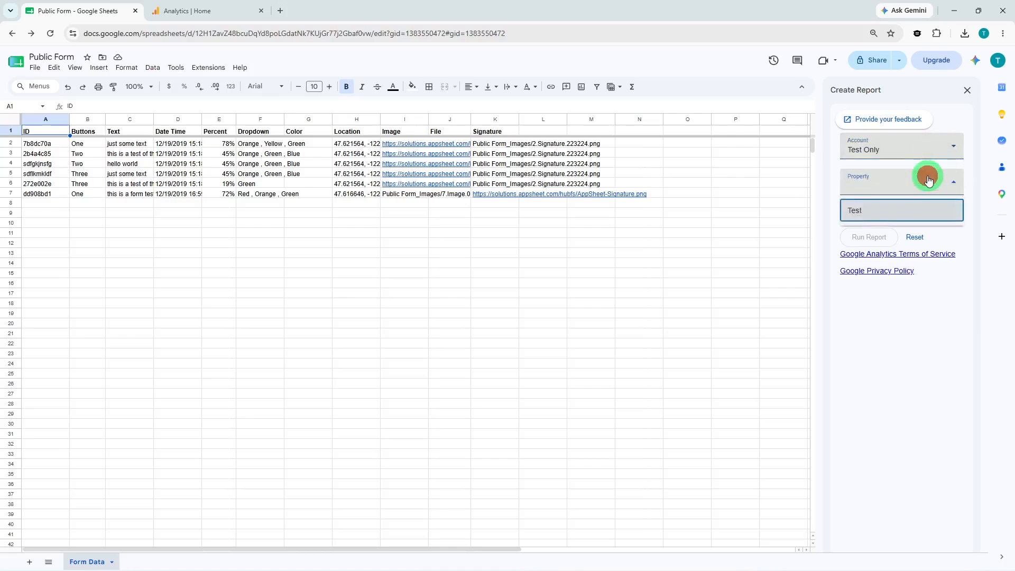
{"action": "left_click", "coordinate": [919, 211]}
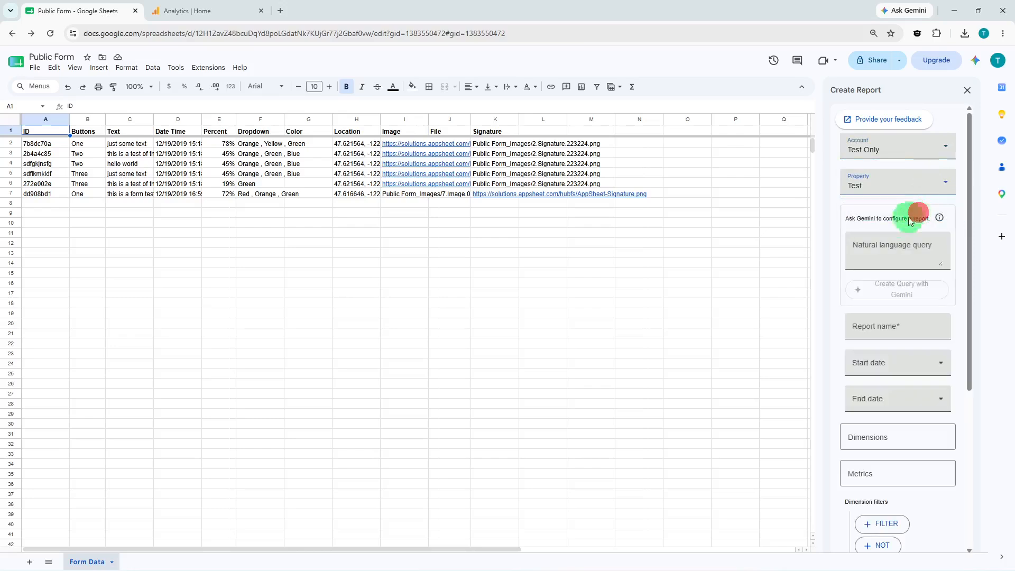
Name the report Test and set its start date to today.
{"action": "scroll", "coordinate": [881, 254], "scroll_direction": "down", "scroll_amount": 2}
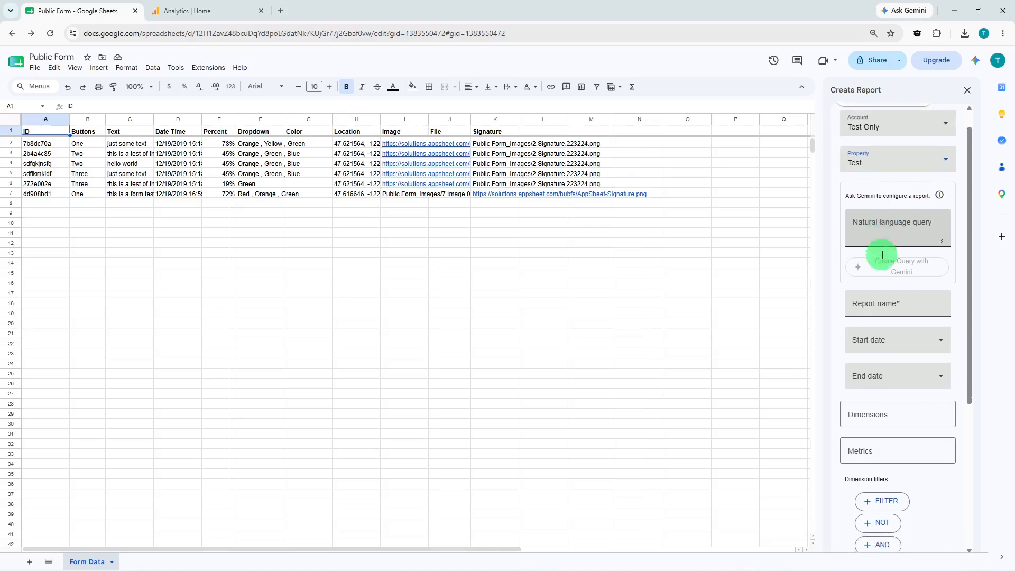
{"action": "scroll", "coordinate": [882, 256], "scroll_direction": "down", "scroll_amount": 3}
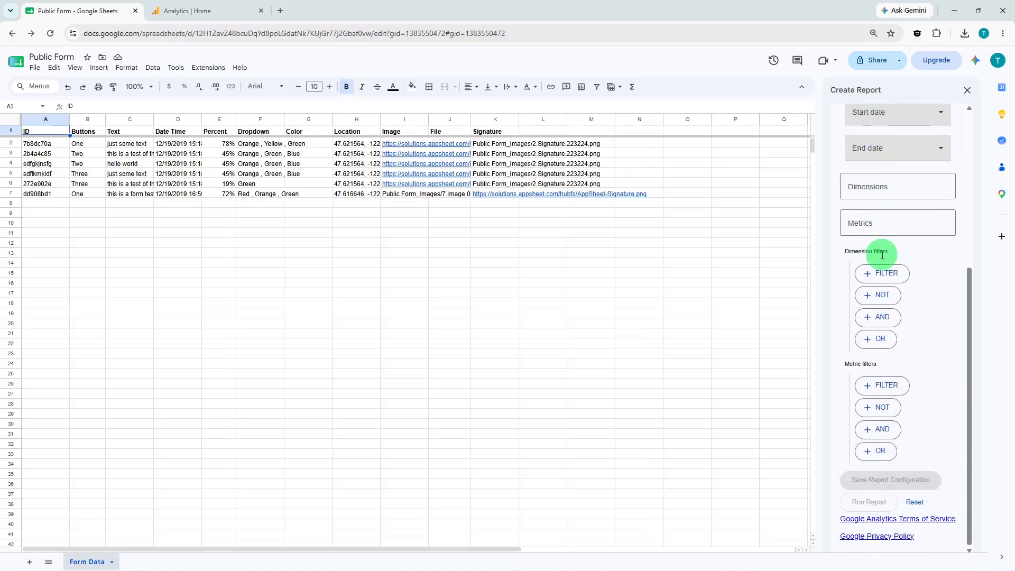
{"action": "scroll", "coordinate": [882, 256], "scroll_direction": "up", "scroll_amount": 5}
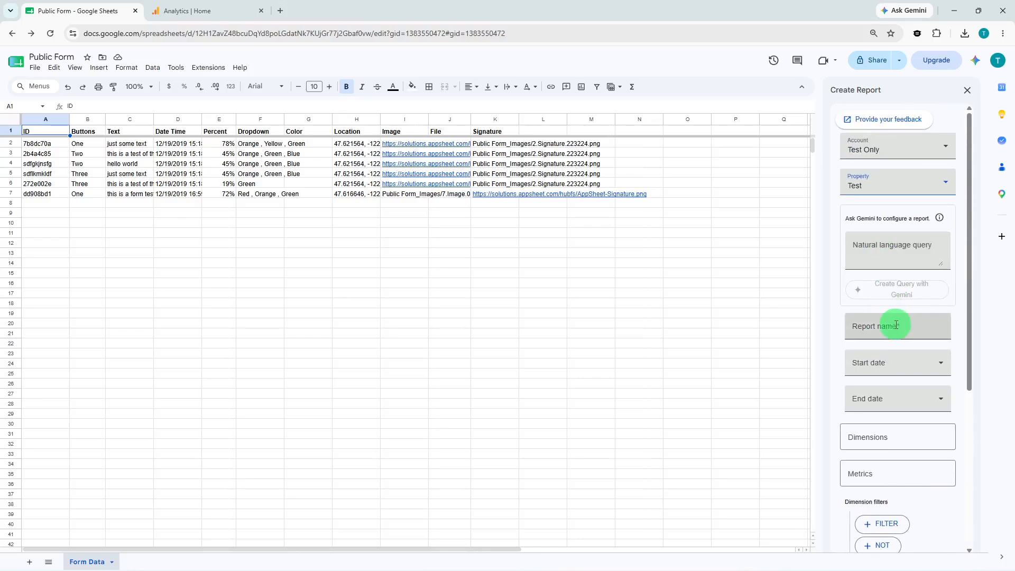
{"action": "left_click", "coordinate": [896, 325]}
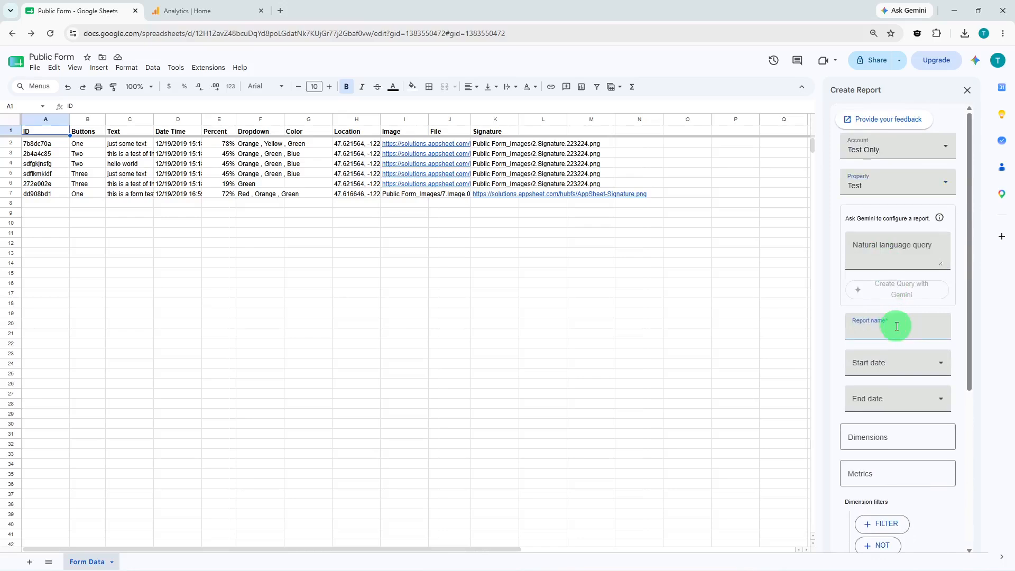
{"action": "type", "text": "Test"}
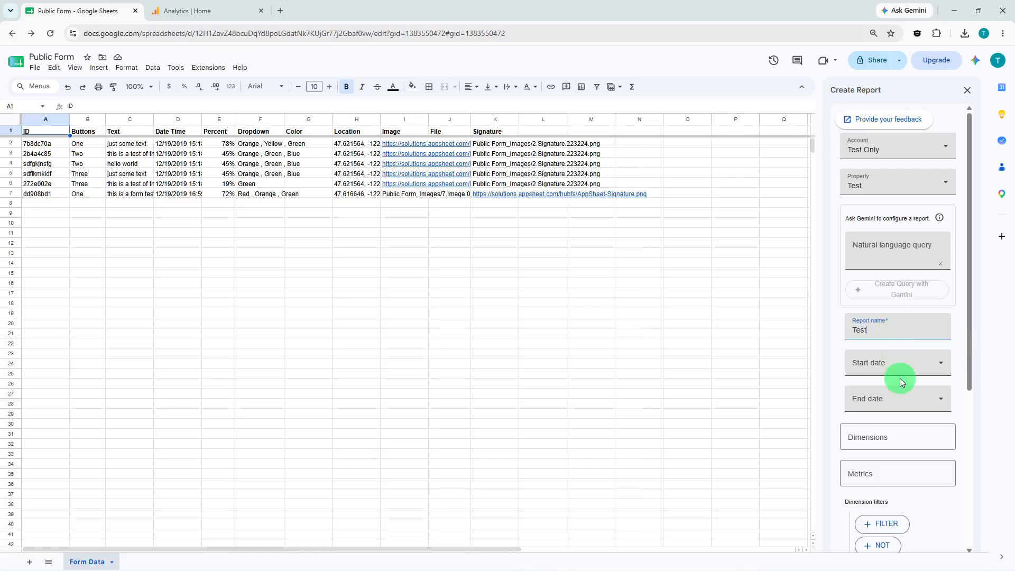
{"action": "left_click", "coordinate": [902, 363]}
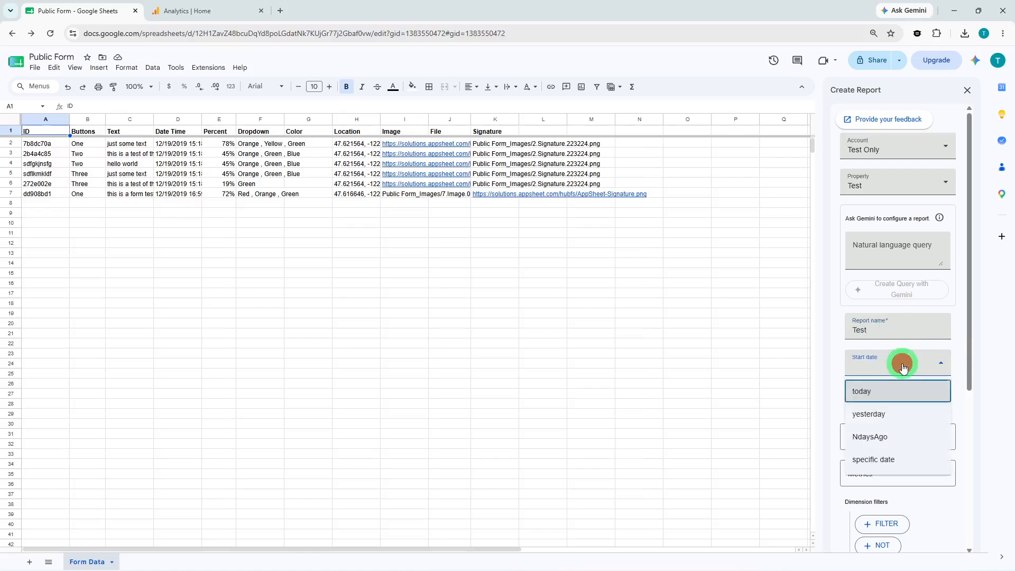
{"action": "left_click", "coordinate": [901, 397]}
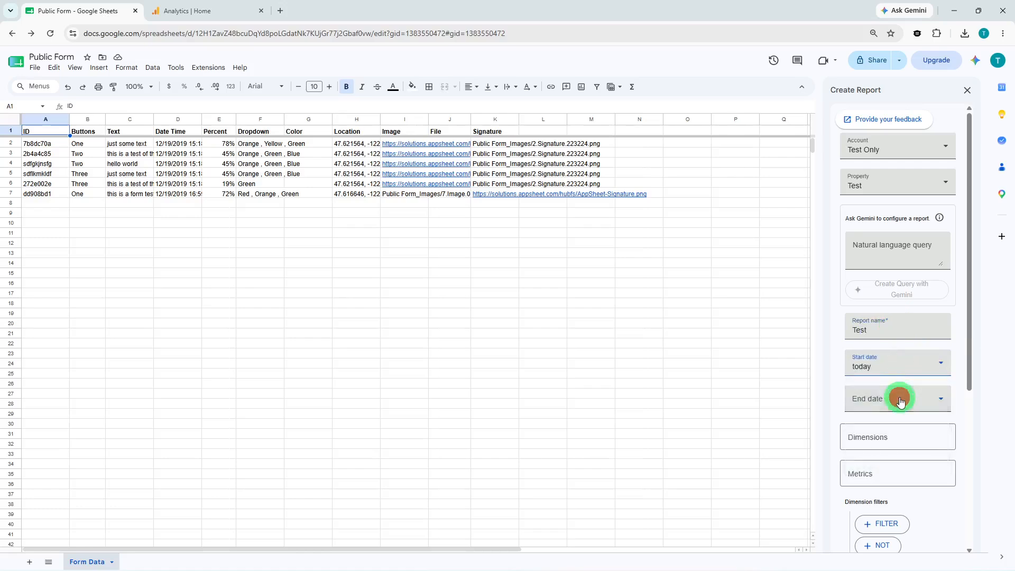
Set the report's end date to today and add achievementId (Achievement ID) as a dimension.
{"action": "left_click", "coordinate": [901, 402]}
{"action": "left_click", "coordinate": [897, 424]}
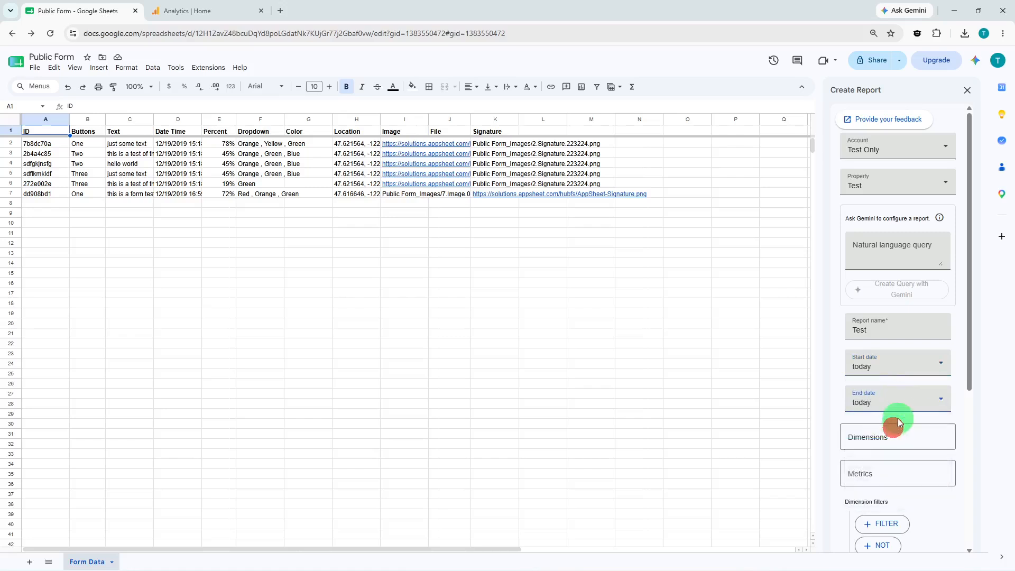
{"action": "scroll", "coordinate": [898, 421], "scroll_direction": "down", "scroll_amount": 3}
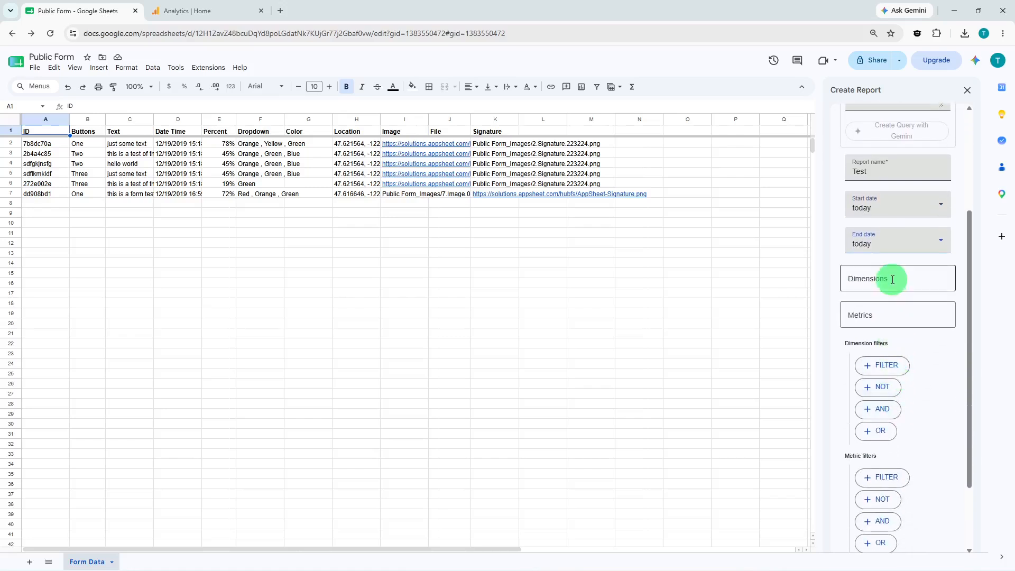
{"action": "left_click", "coordinate": [893, 280]}
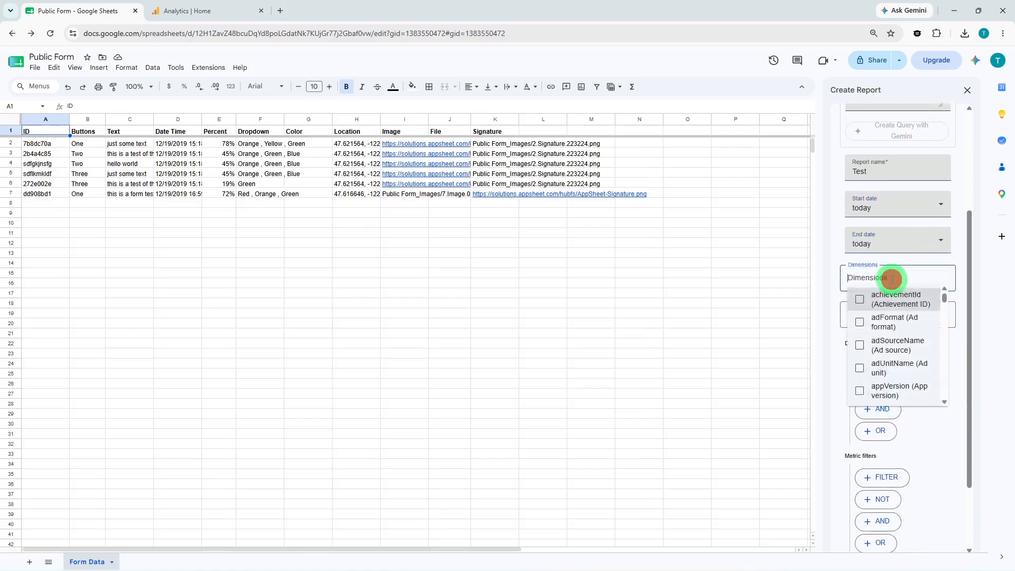
{"action": "left_click", "coordinate": [891, 310]}
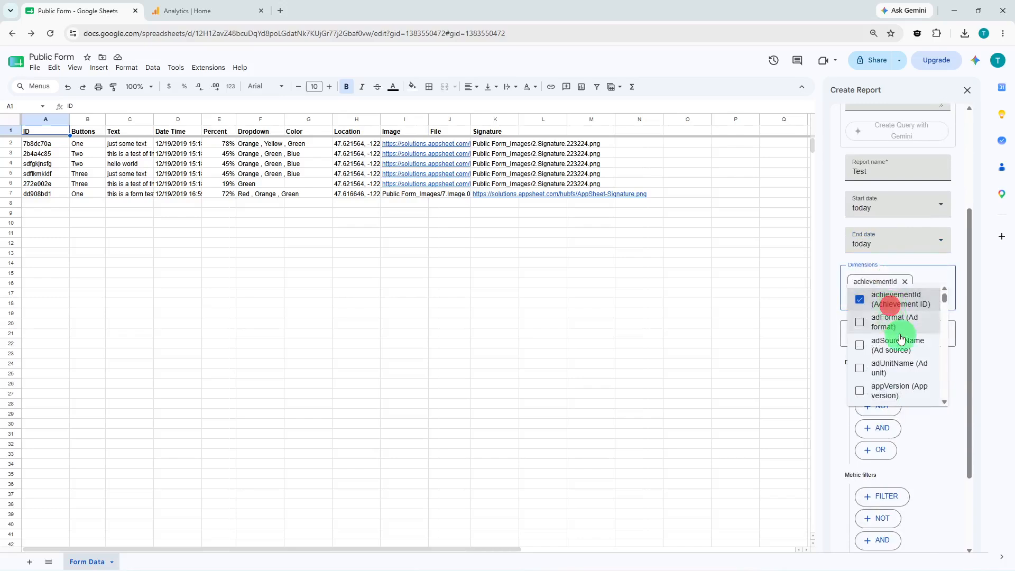
{"action": "left_click", "coordinate": [935, 485]}
Add adFormat (Ad format) as a second dimension of the report.
{"action": "scroll", "coordinate": [923, 453], "scroll_direction": "down", "scroll_amount": 2}
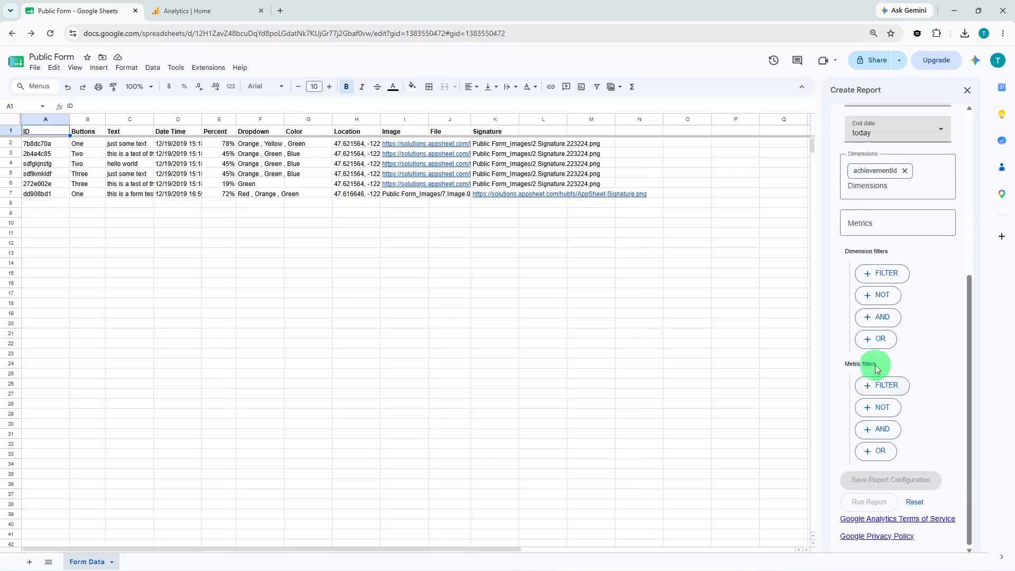
{"action": "left_click", "coordinate": [893, 187]}
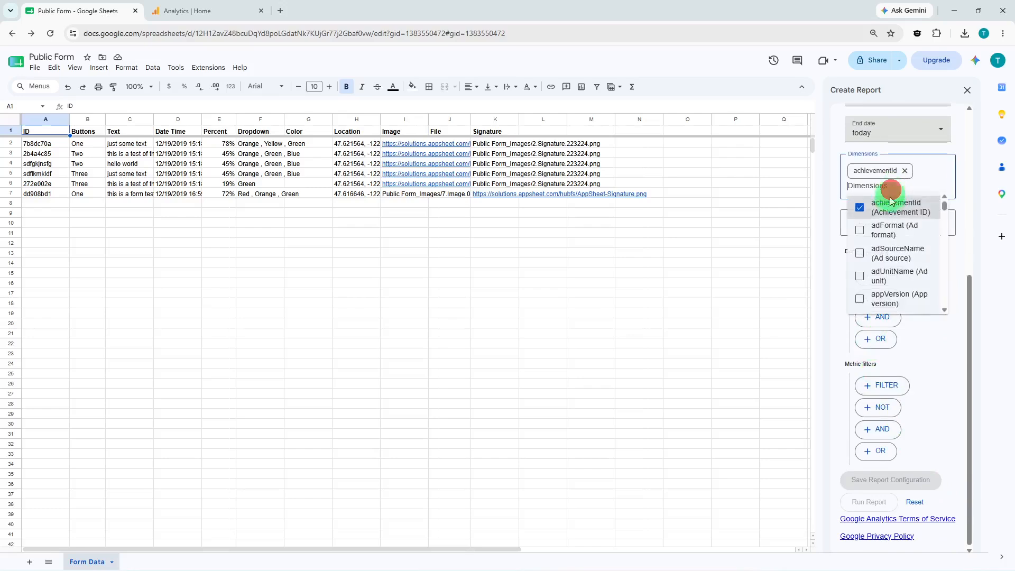
{"action": "left_click", "coordinate": [893, 231]}
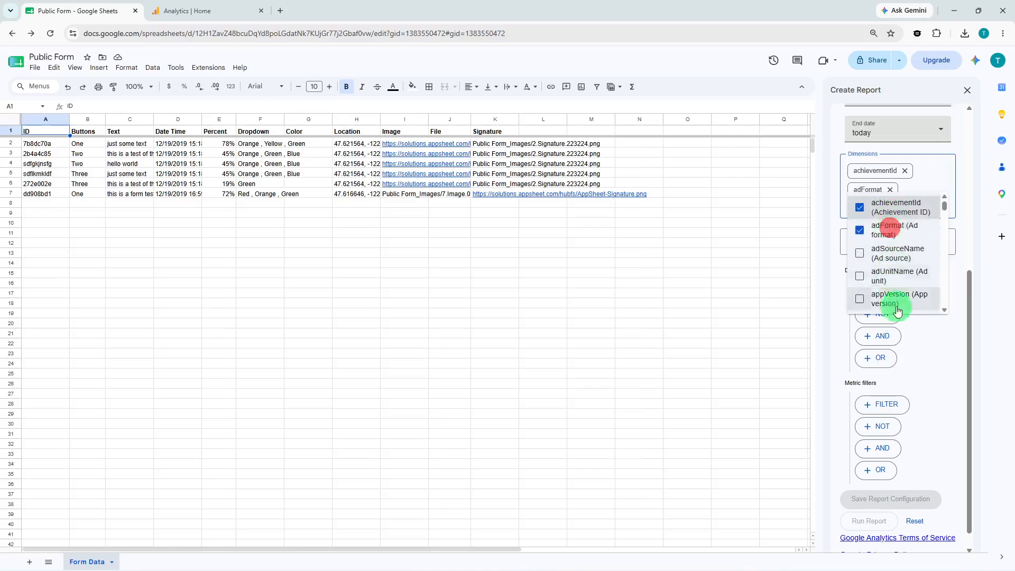
{"action": "left_click", "coordinate": [907, 365]}
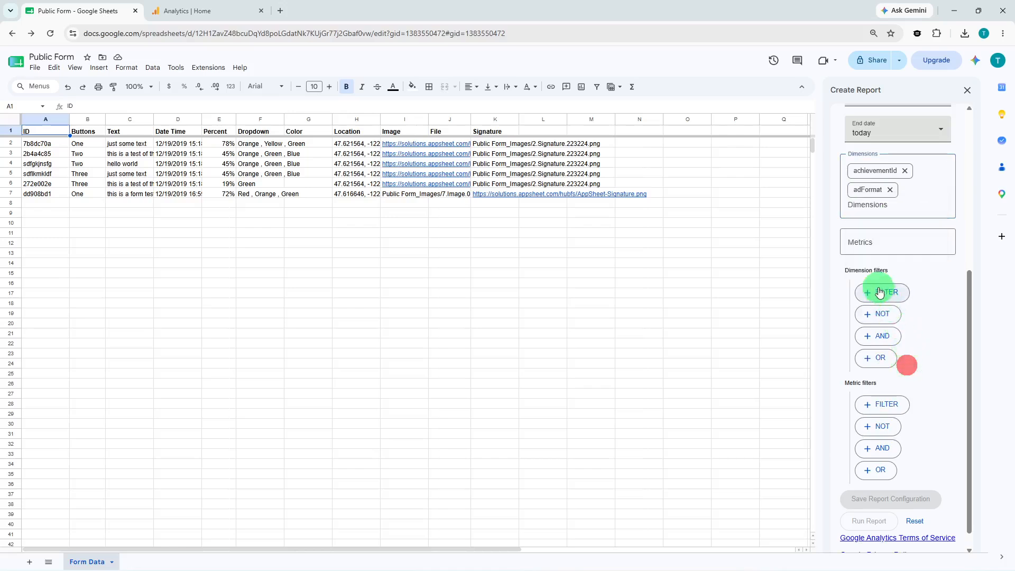
Add active1DayUsers (1-day active users) as the report's metric.
{"action": "left_click", "coordinate": [887, 250]}
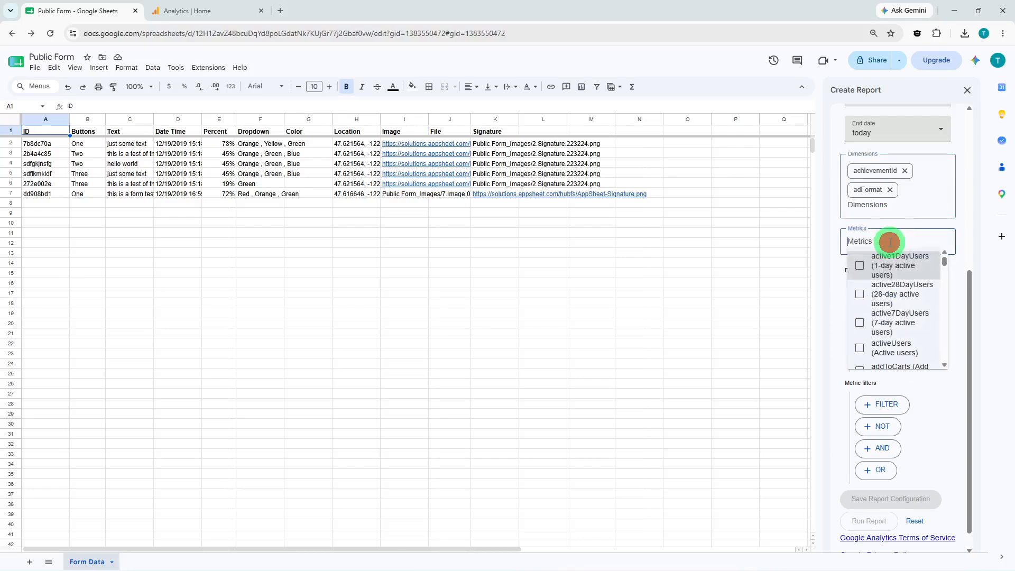
{"action": "left_click", "coordinate": [892, 267]}
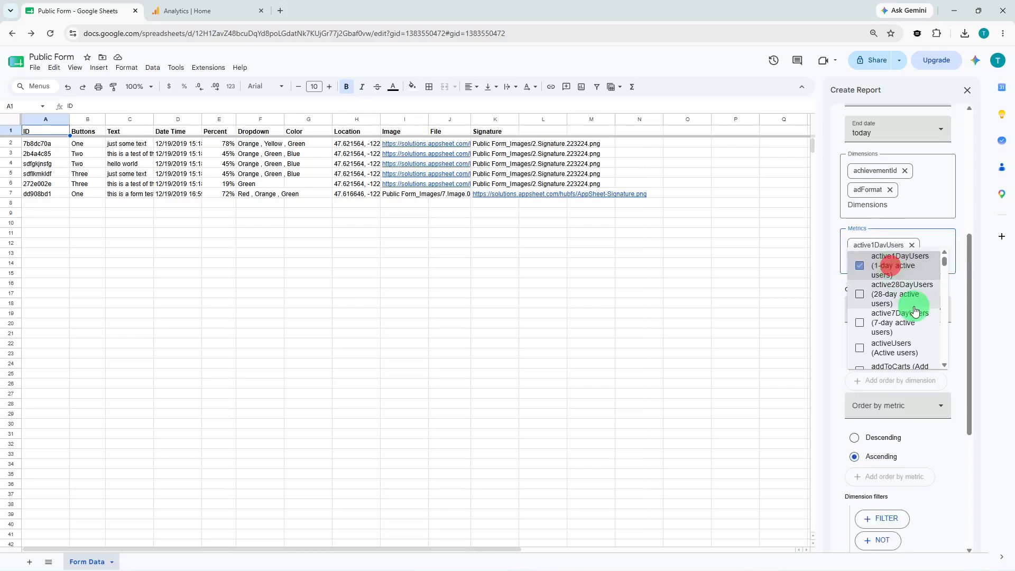
{"action": "left_click", "coordinate": [949, 453]}
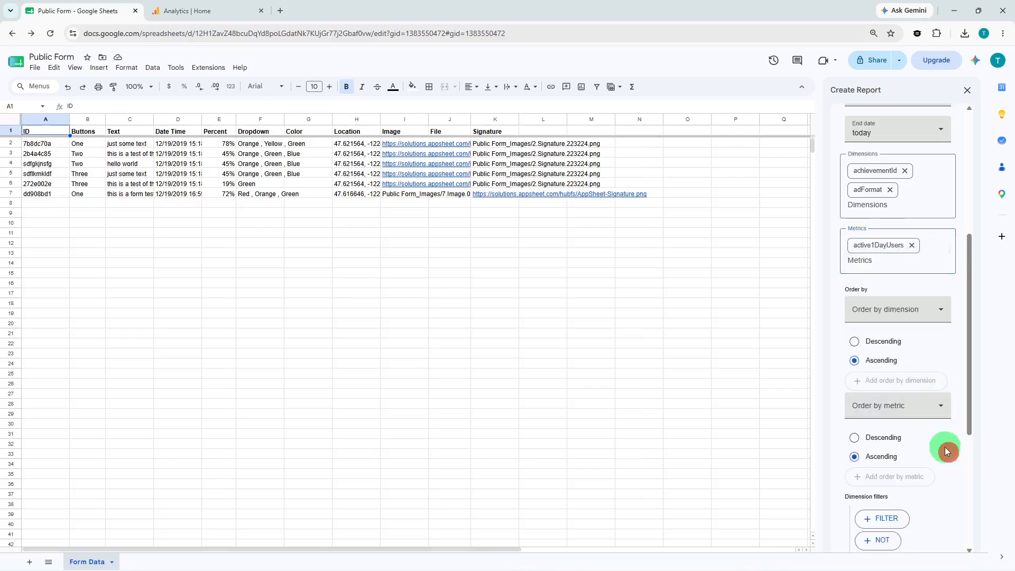
Run the configured report and open its results in the Test sheet.
{"action": "scroll", "coordinate": [941, 439], "scroll_direction": "down", "scroll_amount": 4}
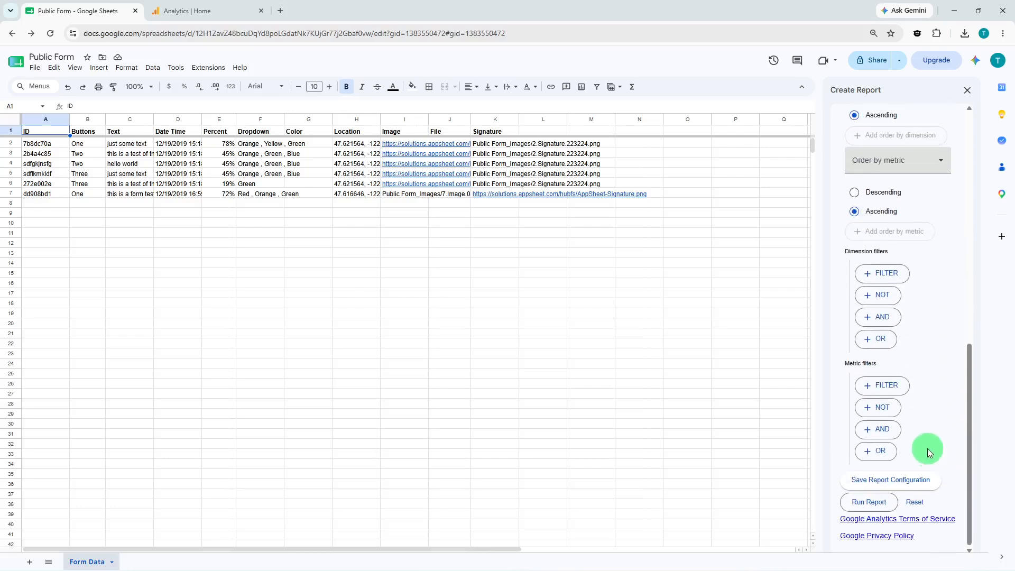
{"action": "left_click", "coordinate": [901, 485]}
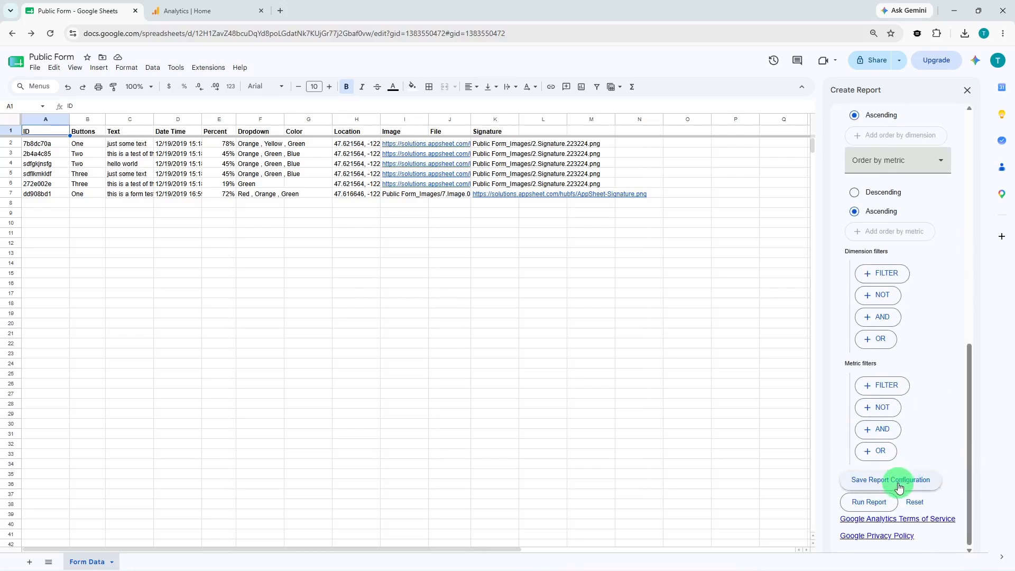
{"action": "left_click", "coordinate": [879, 505]}
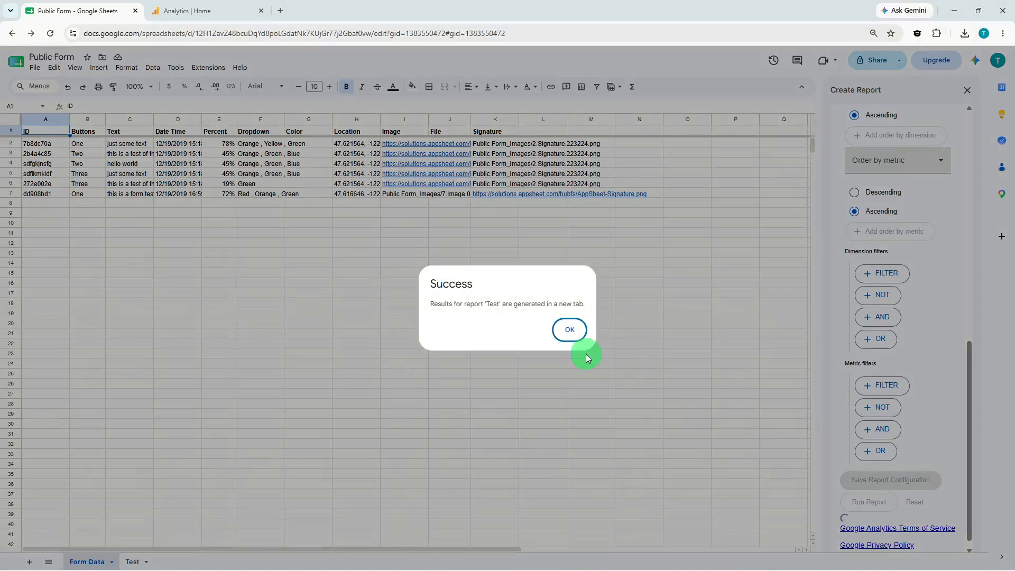
{"action": "left_click", "coordinate": [569, 329]}
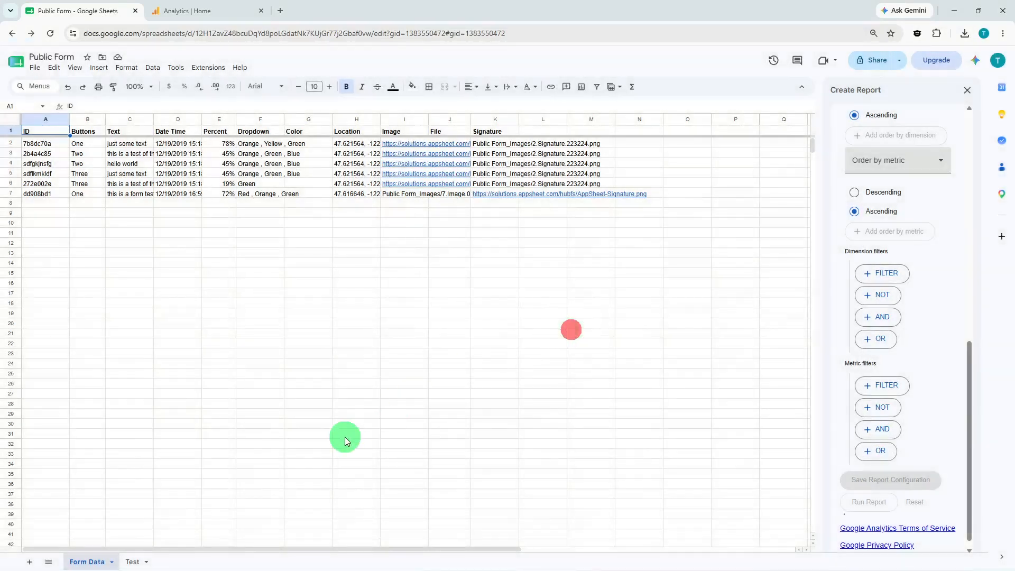
{"action": "left_click", "coordinate": [129, 559]}
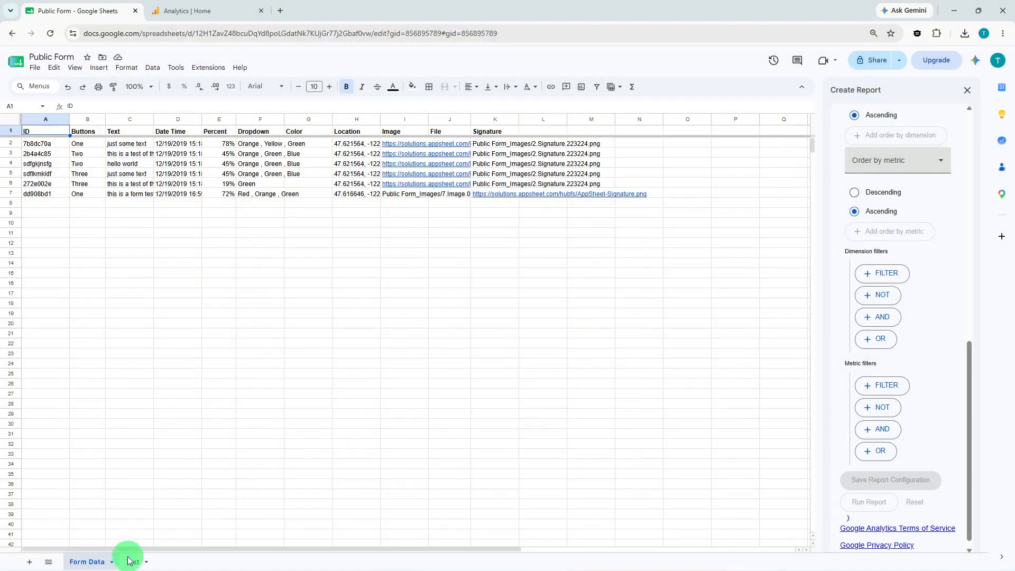